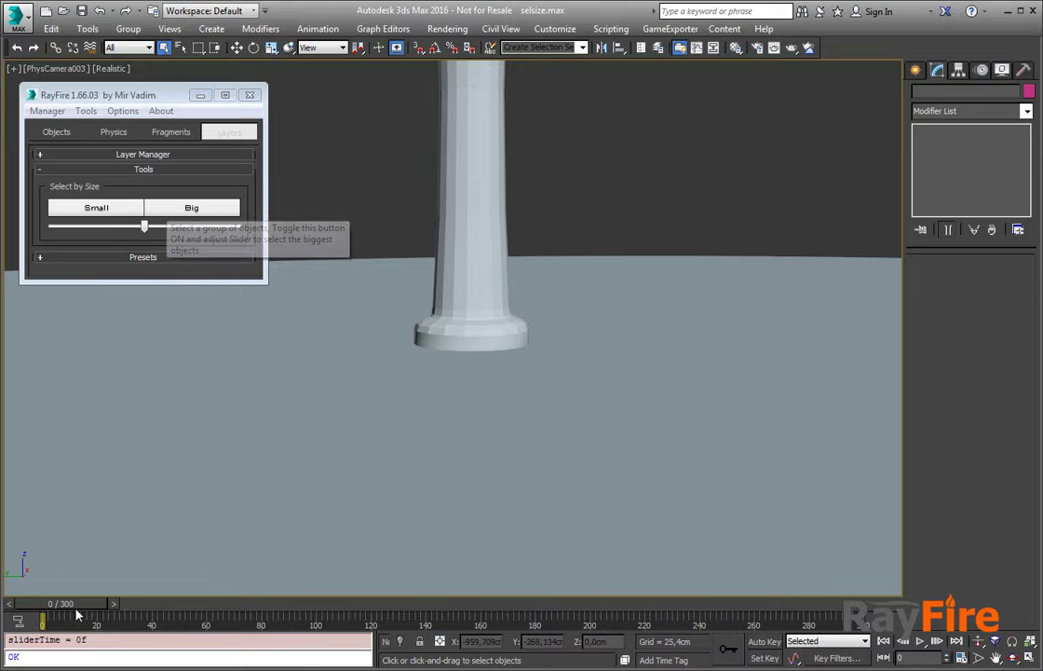
- Scrub the demolition to frame 87 and orbit the Perspective view down over the debris
left_click_drag(82, 608, 313, 598)
key("p")
scroll(742, 265, "down", 5)
mouse_move(742, 266)
middle_mouse_down("alt")
mouse_move(514, 269)
mouse_move(507, 242)
mouse_move(595, 249)
mouse_move(483, 298)
middle_mouse_up("alt")
- Frame a single fragment, then box-select the entire debris field
left_click(507, 243)
key("z")
scroll(595, 249, "down", 5)
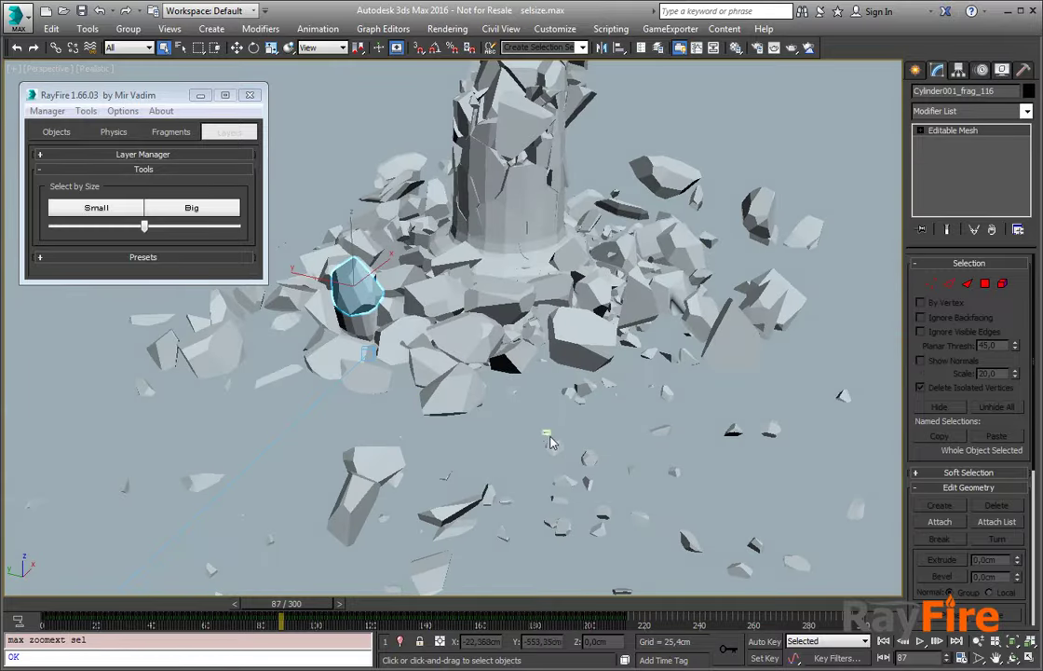
scroll(548, 427, "down", 6)
scroll(419, 311, "down", 3)
left_click_drag(428, 168, 721, 424)
scroll(444, 208, "up", 1)
scroll(445, 208, "up", 2)
scroll(444, 208, "up", 2)
scroll(444, 208, "up", 1)
- Frame another single fragment and orbit to a low angle across the debris
left_click(517, 365)
key("z")
scroll(514, 366, "down", 5)
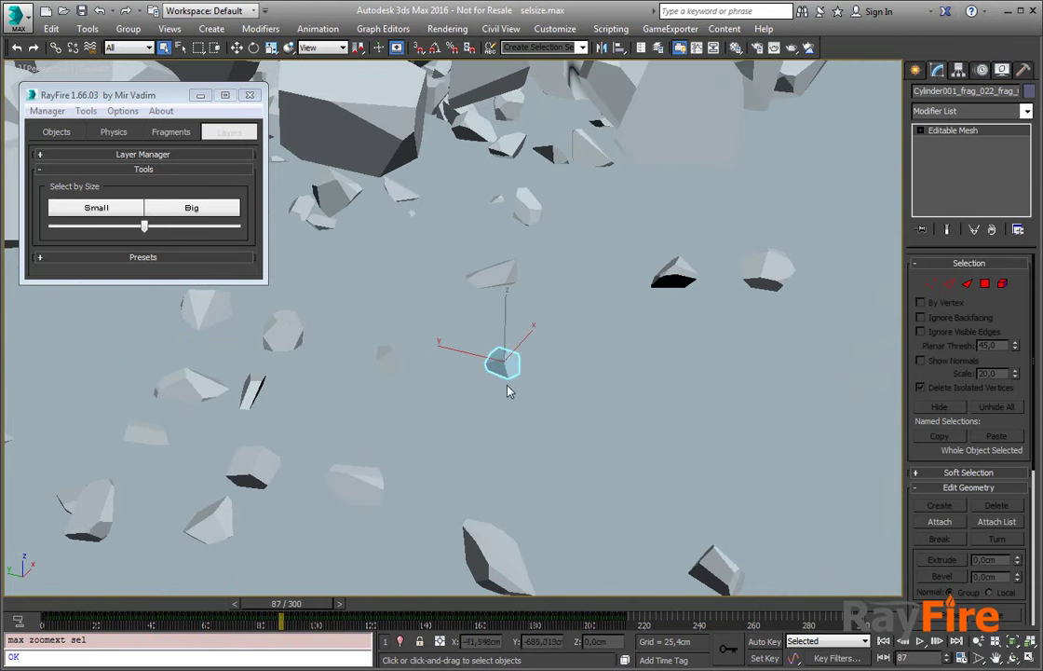
middle_click_drag(521, 378, 499, 354, "alt")
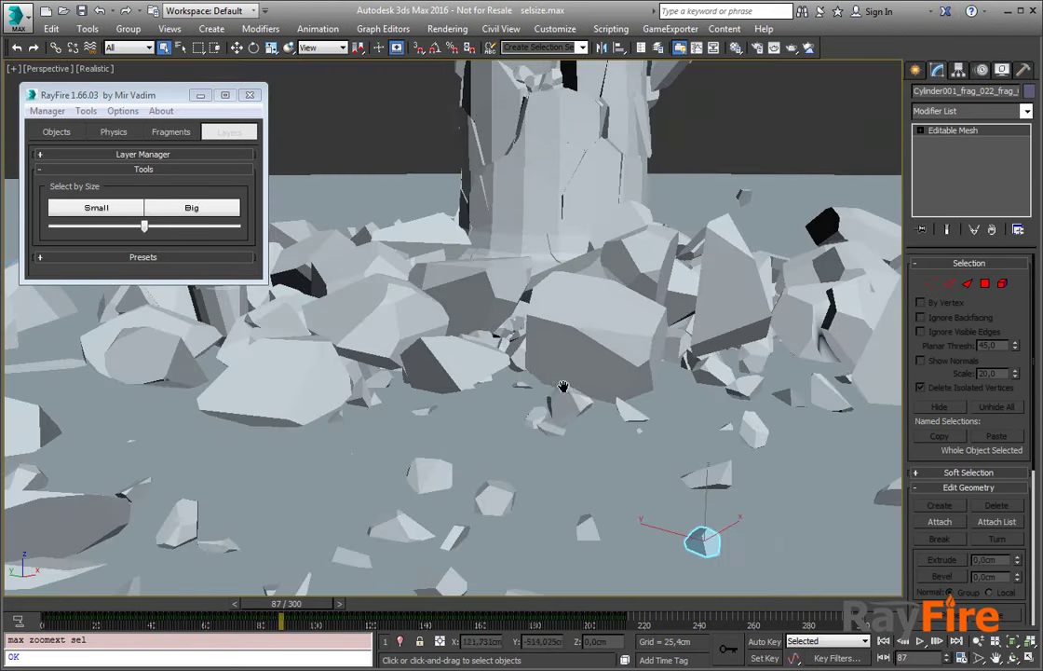
scroll(432, 294, "up", 4)
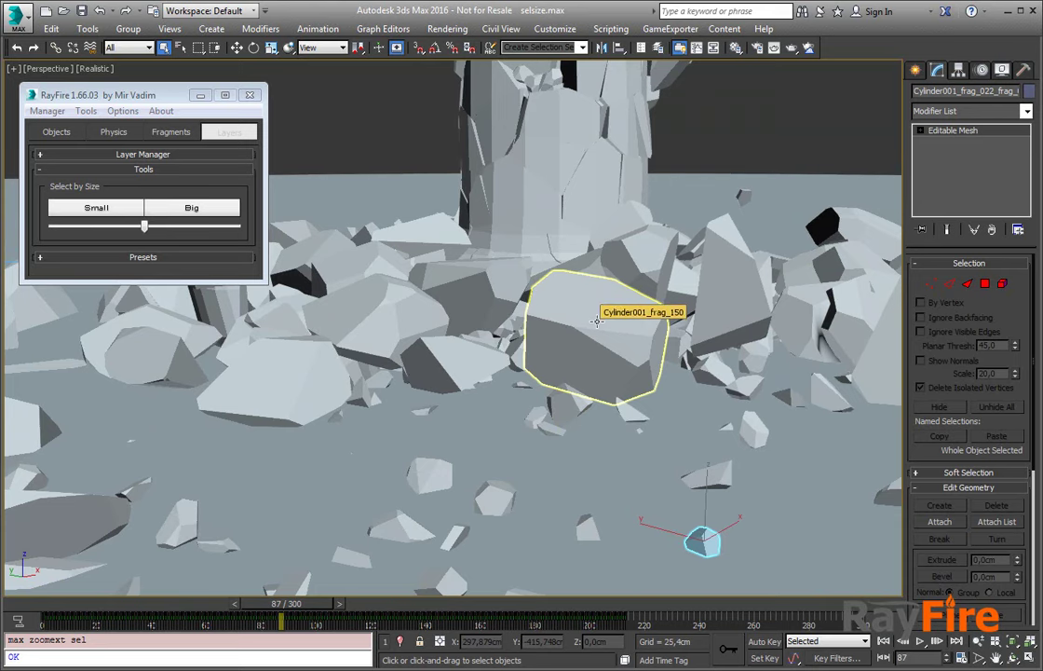
- Select seven large fragments scattered around the column base
left_click(597, 320)
scroll(466, 335, "down", 5)
middle_click_drag(465, 335, 508, 382, "alt")
left_click(524, 399)
left_click(487, 350, "ctrl")
left_click(443, 378, "ctrl")
left_click(413, 424, "ctrl")
left_click(378, 284, "ctrl")
left_click(315, 222, "ctrl")
left_click(358, 319, "ctrl")
middle_click_drag(357, 320, 391, 309, "alt")
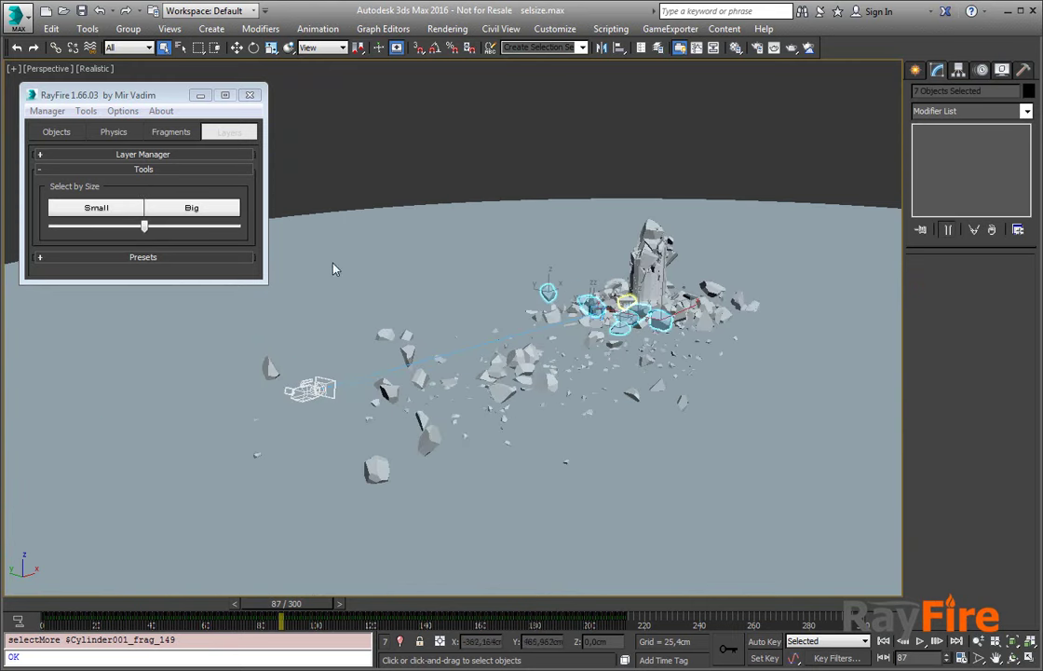
- In PhysCamera003, enable Select by Size Big and adjust the threshold to 526 fragments
scroll(333, 269, "down", 3)
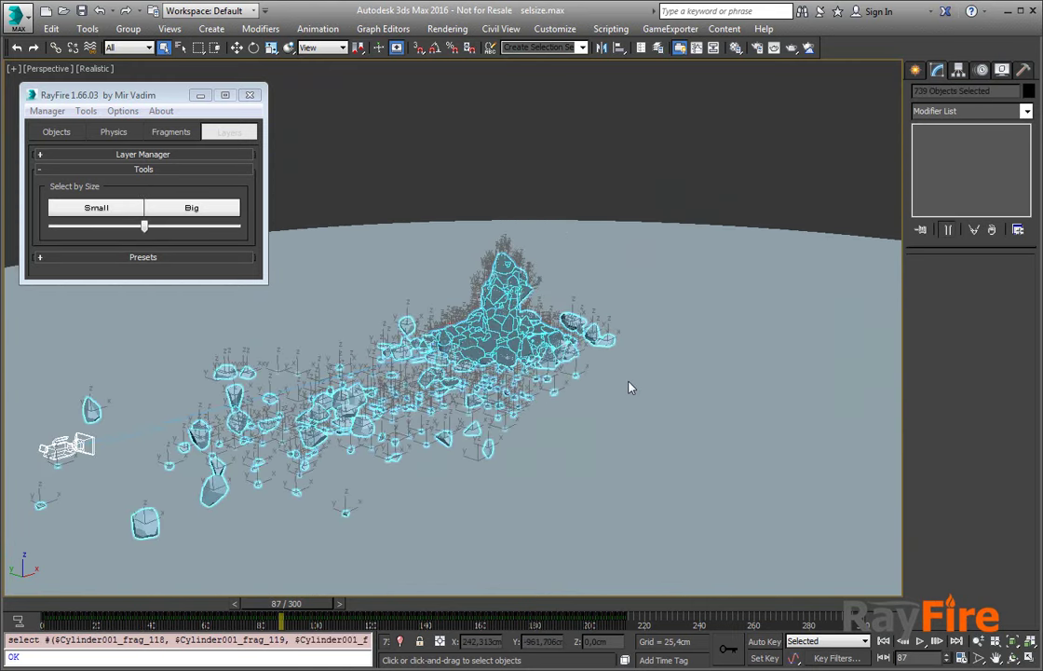
key("c")
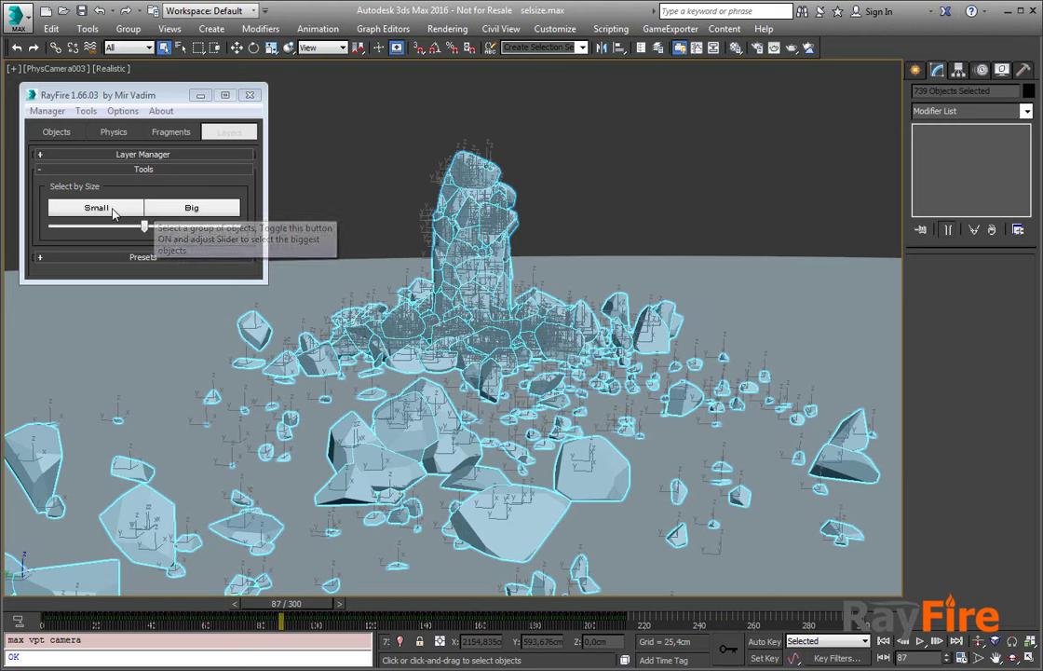
left_click(187, 213)
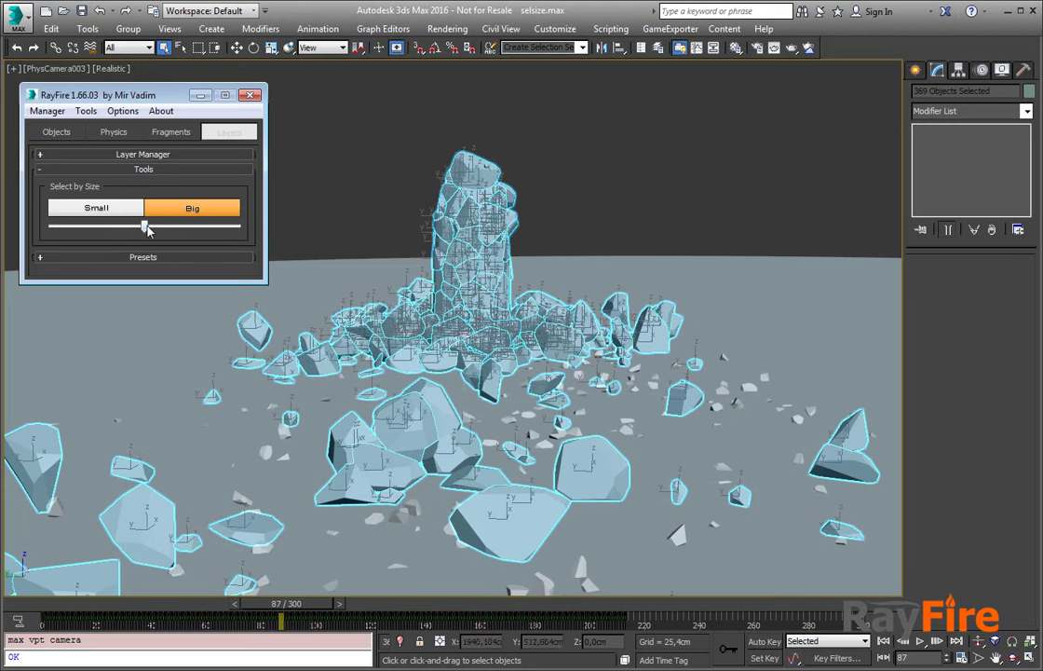
mouse_move(146, 228)
left_mouse_down()
mouse_move(247, 230)
mouse_move(231, 233)
left_mouse_up()
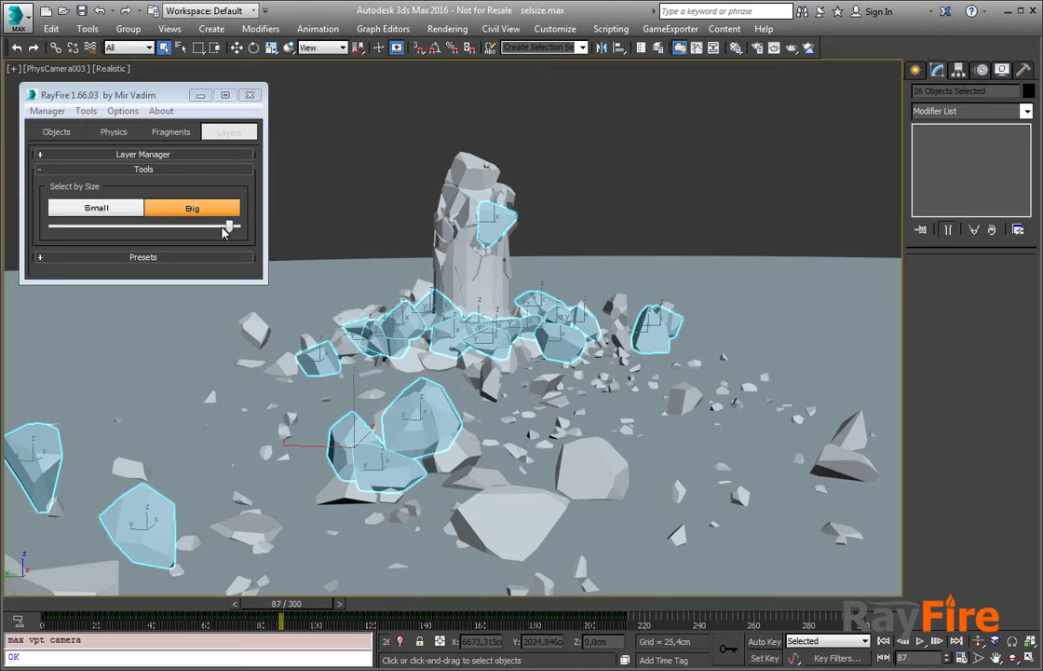
left_click_drag(231, 232, 105, 230)
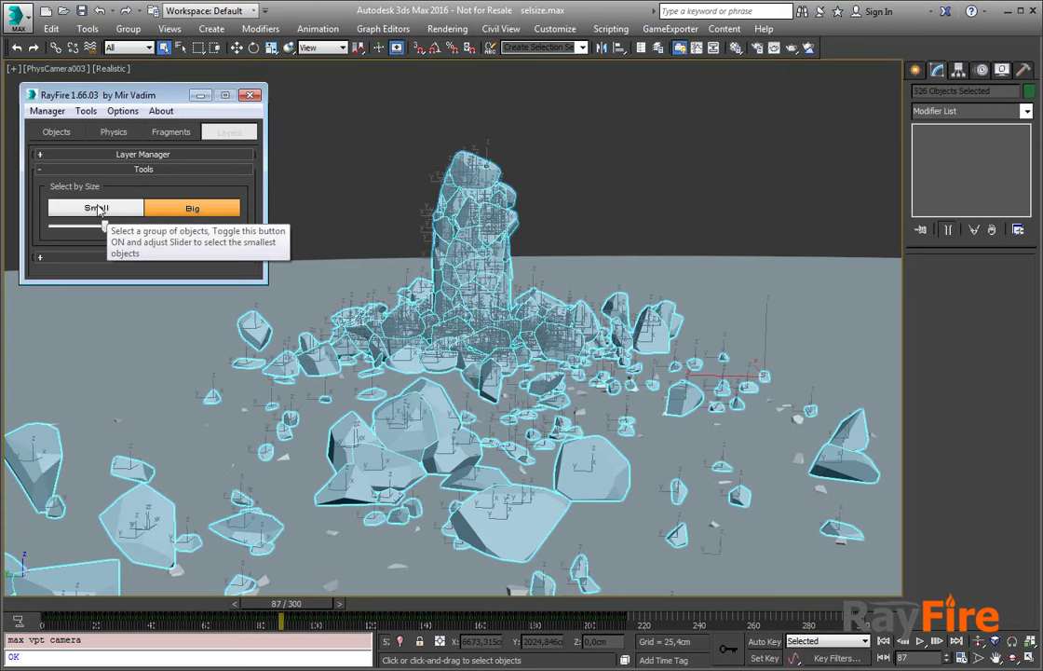
- Test Small mode with a narrower threshold, then switch back to Big for 221 fragments
left_click(92, 212)
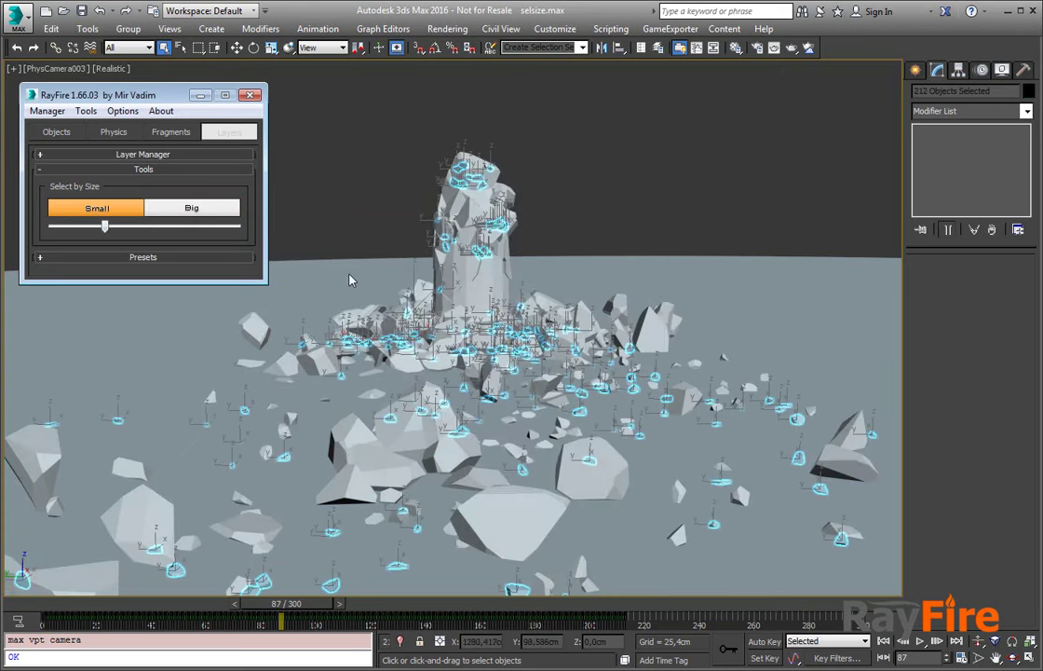
mouse_move(102, 225)
left_mouse_down()
mouse_move(53, 228)
mouse_move(77, 233)
mouse_move(119, 209)
mouse_move(136, 231)
mouse_move(180, 228)
left_mouse_up()
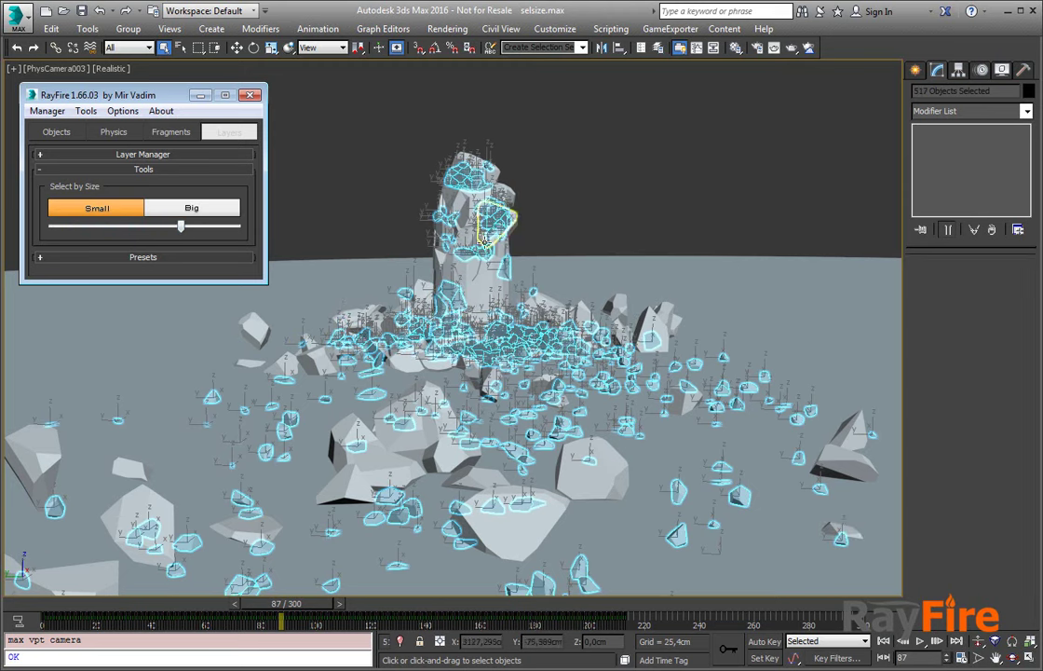
left_click(201, 208)
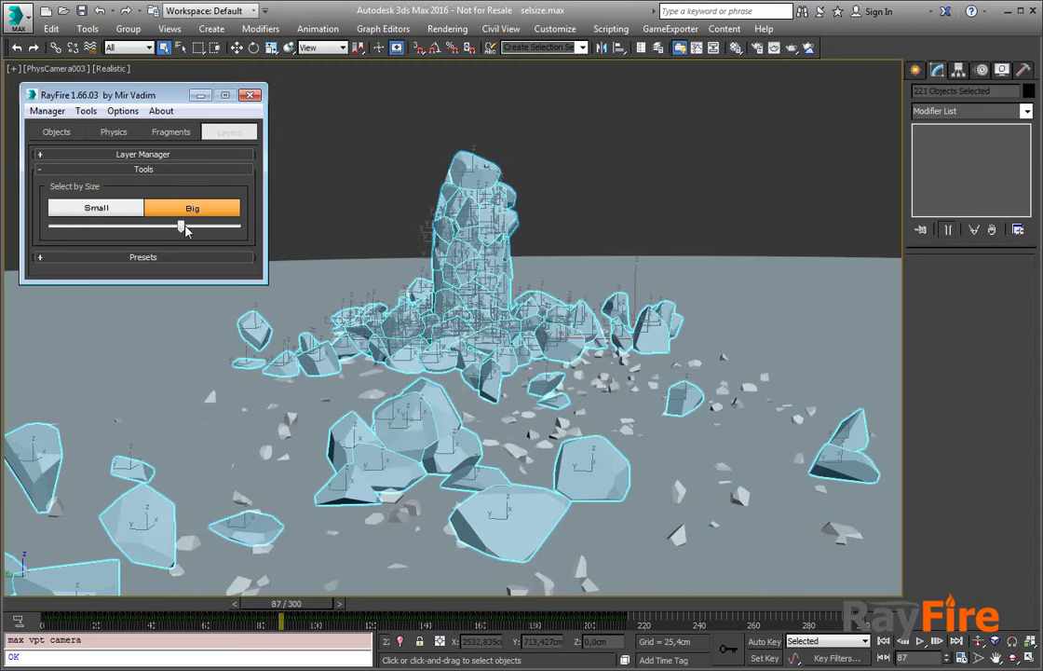
- Fine-tune the Big size threshold until the 149 largest fragments are selected
mouse_move(180, 227)
left_mouse_down()
mouse_move(128, 228)
mouse_move(216, 231)
mouse_move(209, 241)
left_mouse_up()
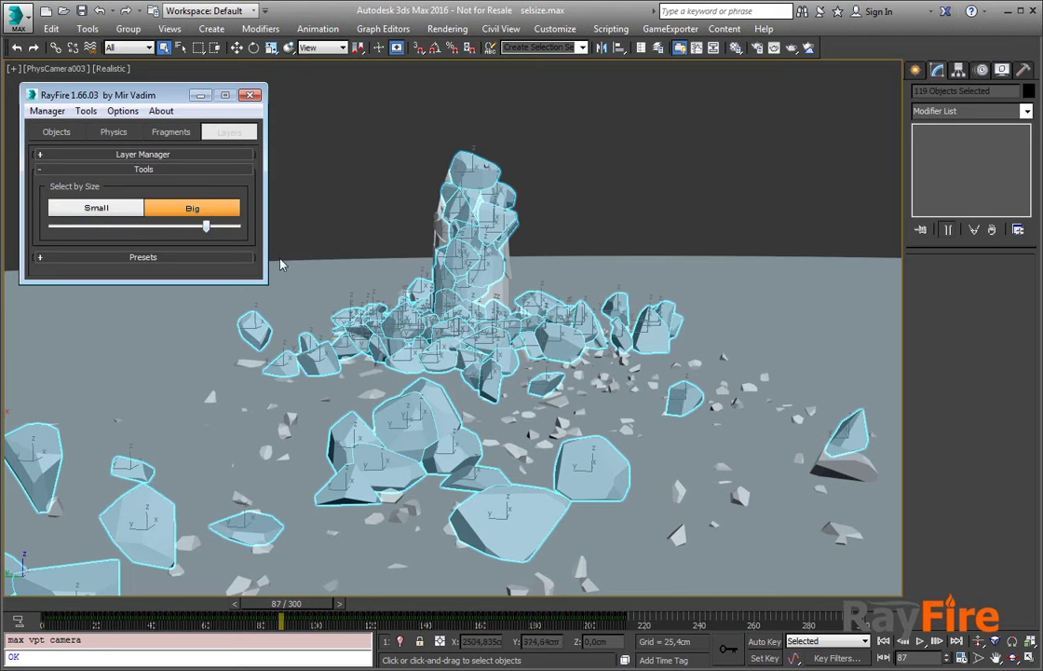
left_click_drag(207, 229, 204, 229)
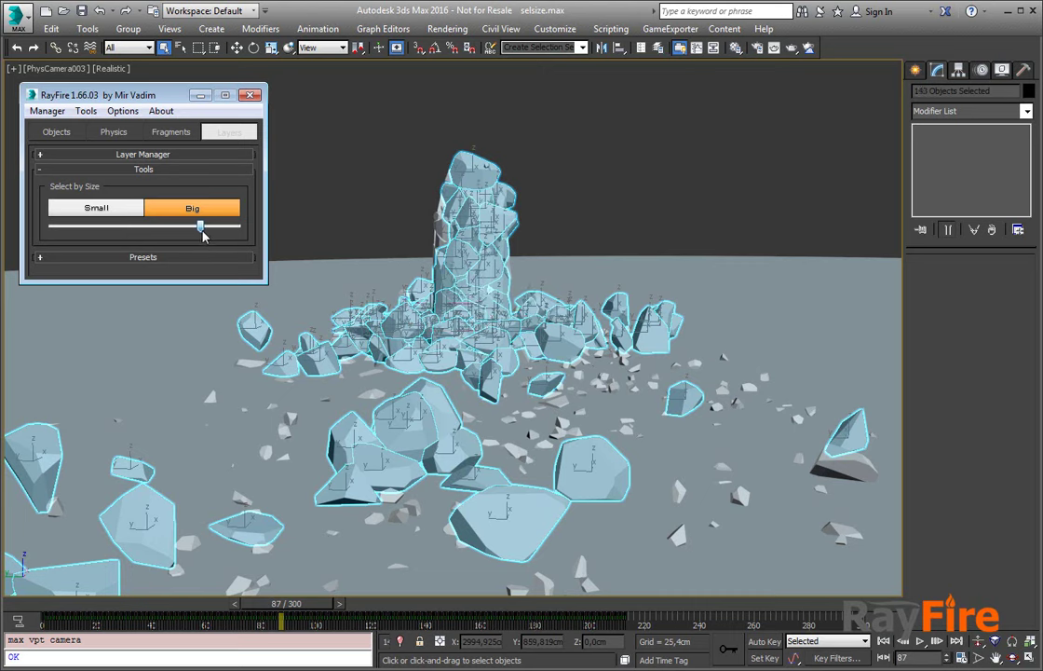
left_click_drag(204, 233, 198, 233)
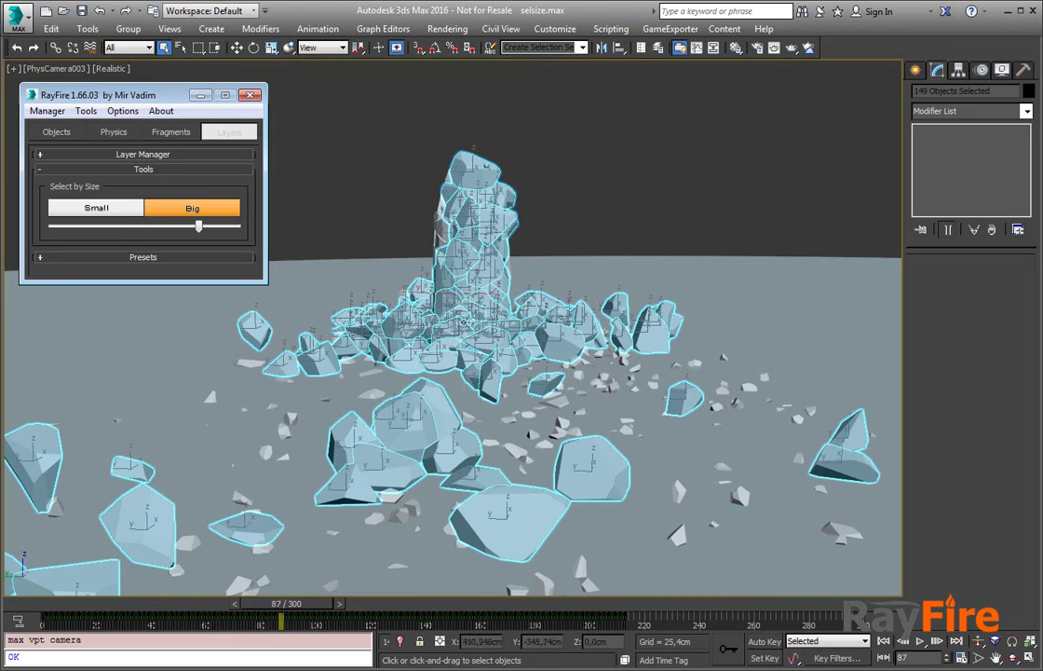
- Browse the Modifier List and close it without adding a modifier
left_click(1027, 112)
left_click_drag(1029, 177, 1030, 485)
left_click(522, 46)
type("asperity")
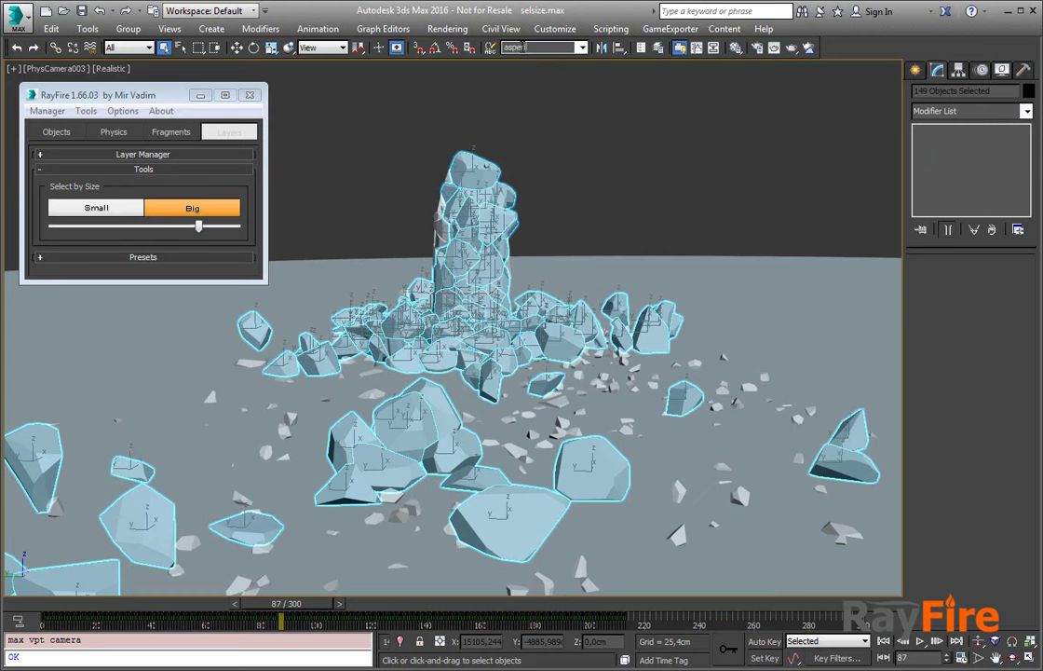
- Apply RayFire Asperity from the Modifier List to the selected big fragments
left_click(1026, 111)
left_click_drag(1028, 187, 1027, 419)
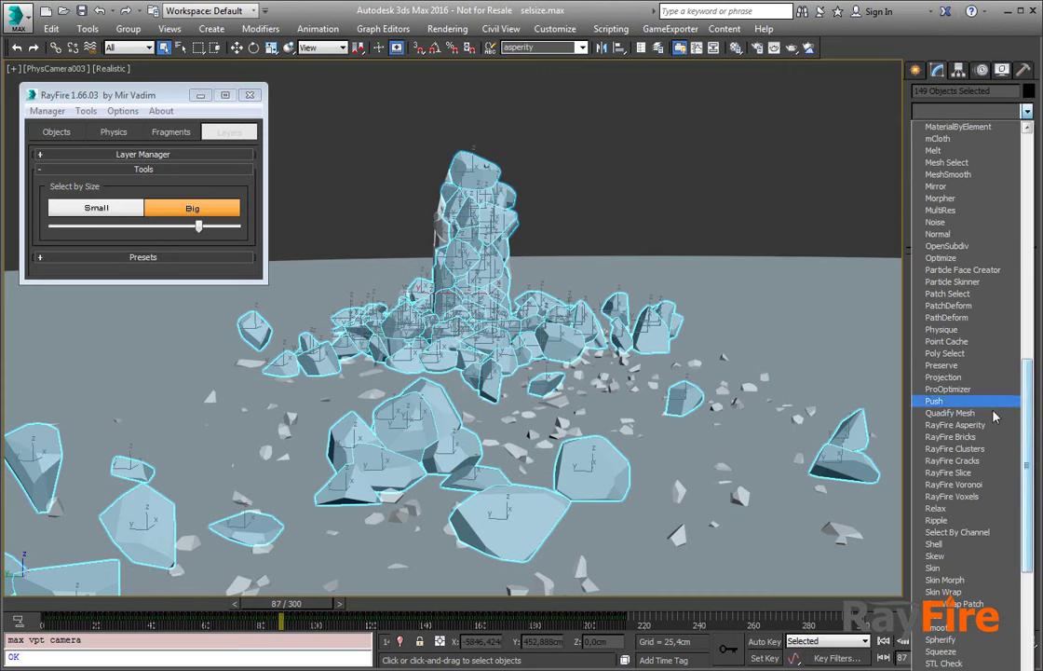
left_click(985, 429)
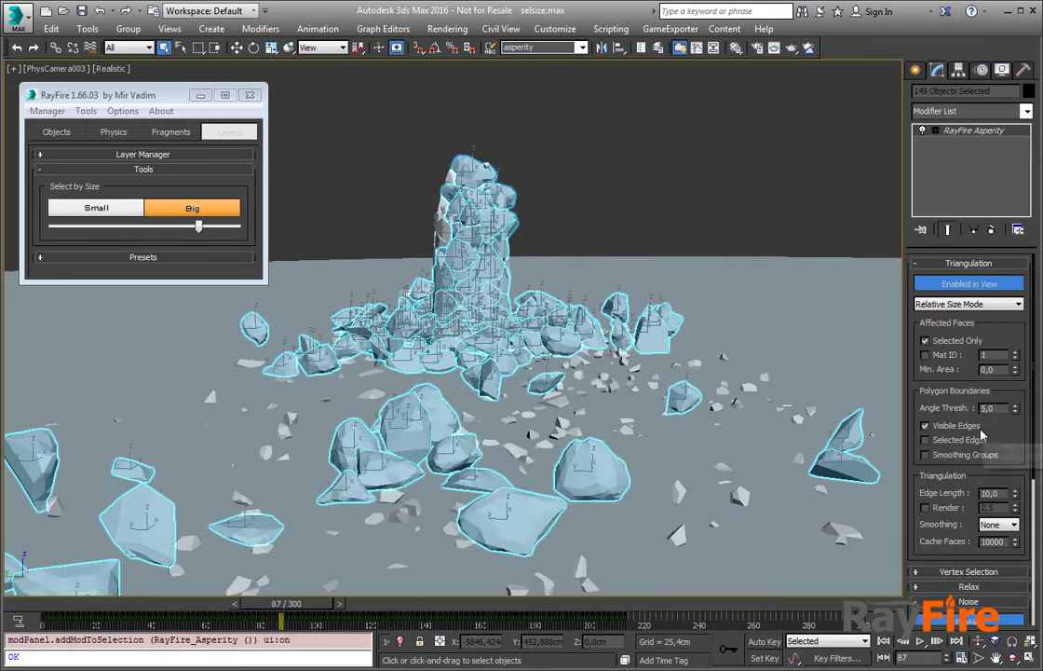
- Select Cylinder001_frag_204 and set Triangulation Edge Length to 1
left_click(665, 163)
left_click(592, 471)
left_click(989, 493)
type("1")
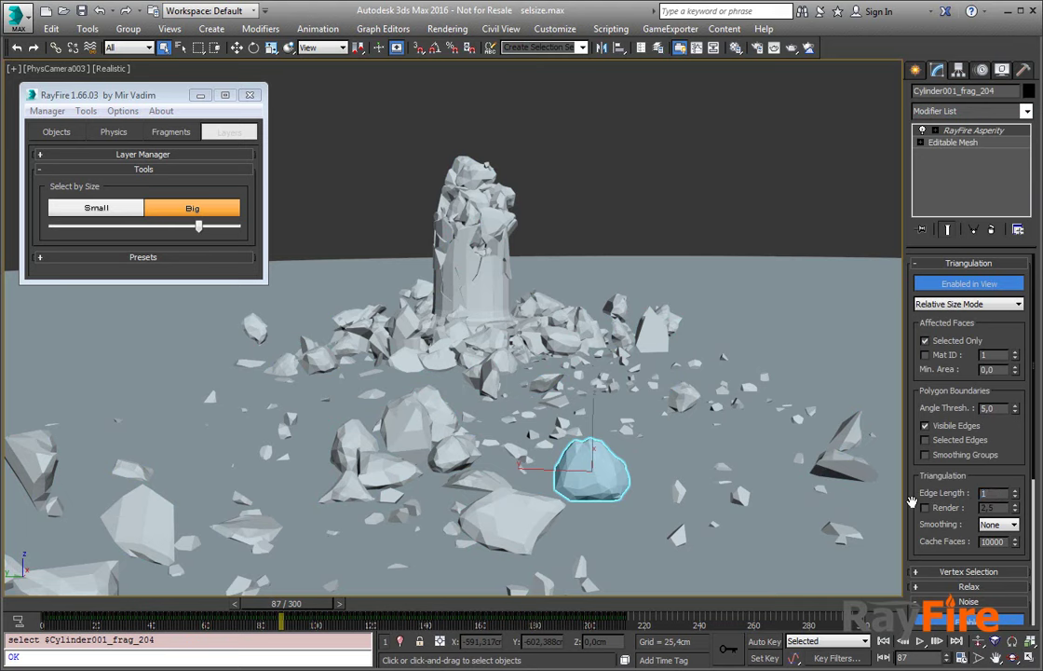
key("Return")
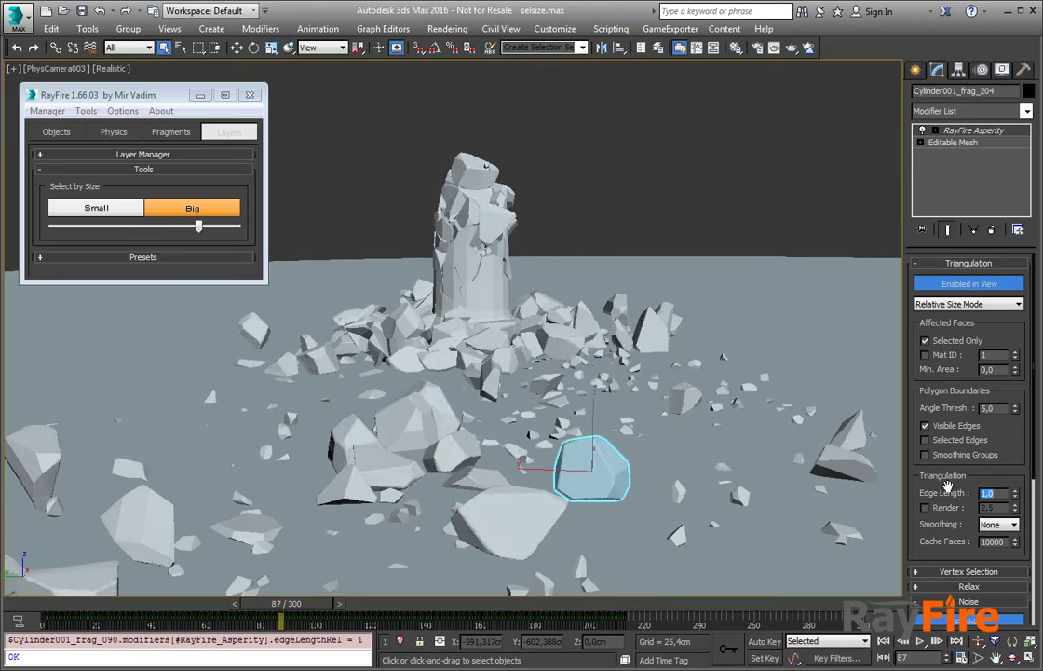
- Set the Asperity noise Scale to 2 and Strength Z to 12 cm
scroll(954, 475, "down", 5)
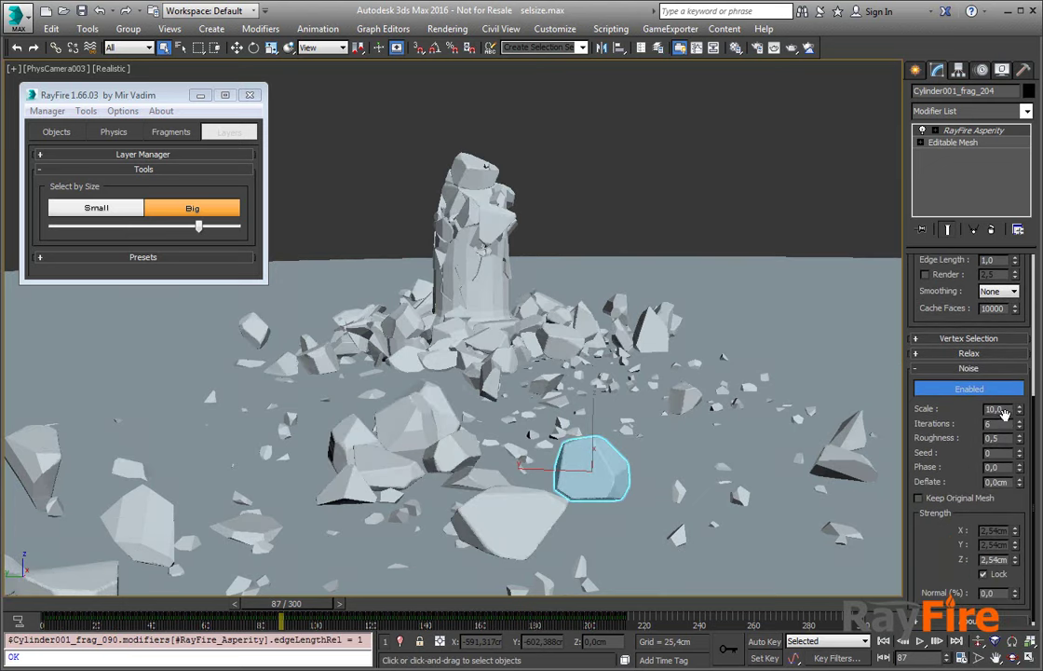
double_click(1000, 410)
type("2")
key("Return")
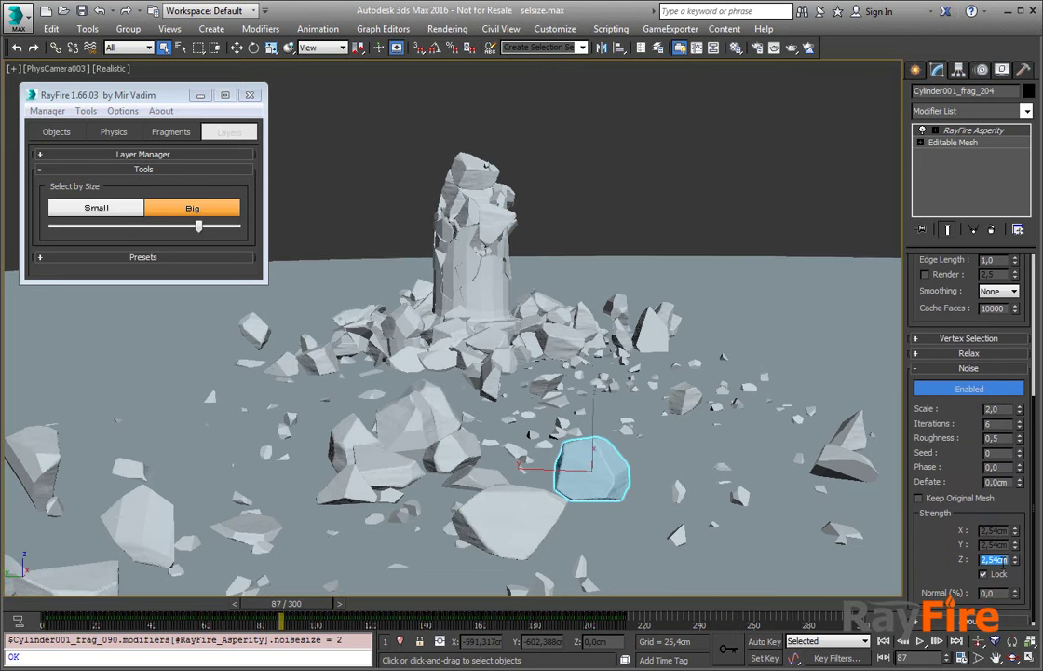
type("12")
double_click(994, 559)
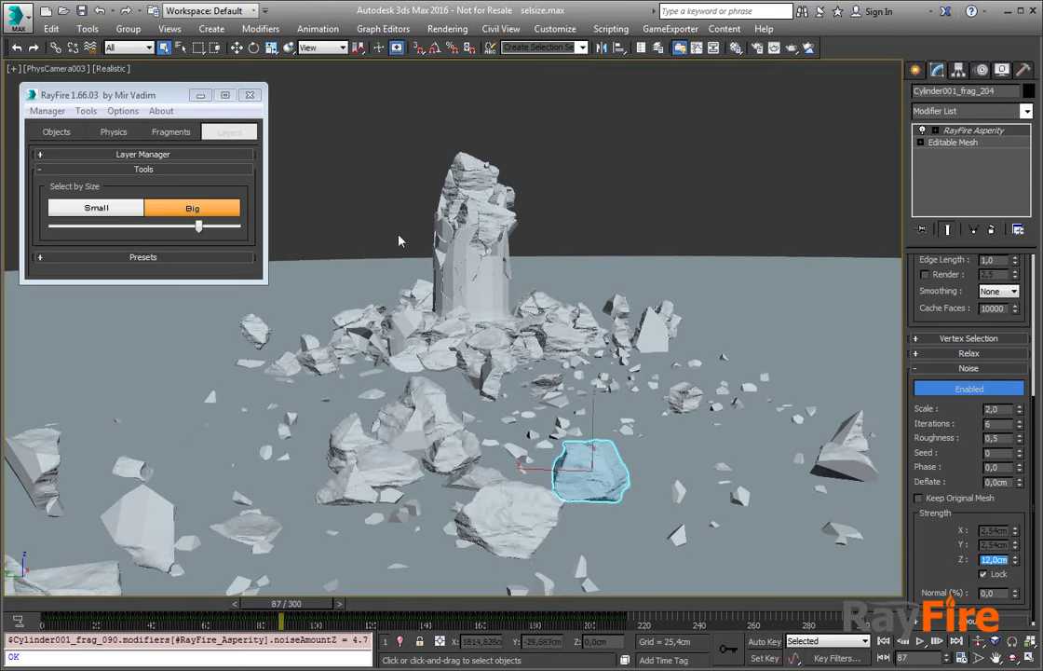
- Inspect the roughened rock in Perspective, then return to the camera and deselect
key("p")
scroll(582, 452, "up", 3)
scroll(592, 456, "up", 4)
scroll(604, 463, "down", 3)
mouse_move(603, 463)
middle_mouse_down("alt")
mouse_move(156, 401)
mouse_move(728, 315)
middle_mouse_up("alt")
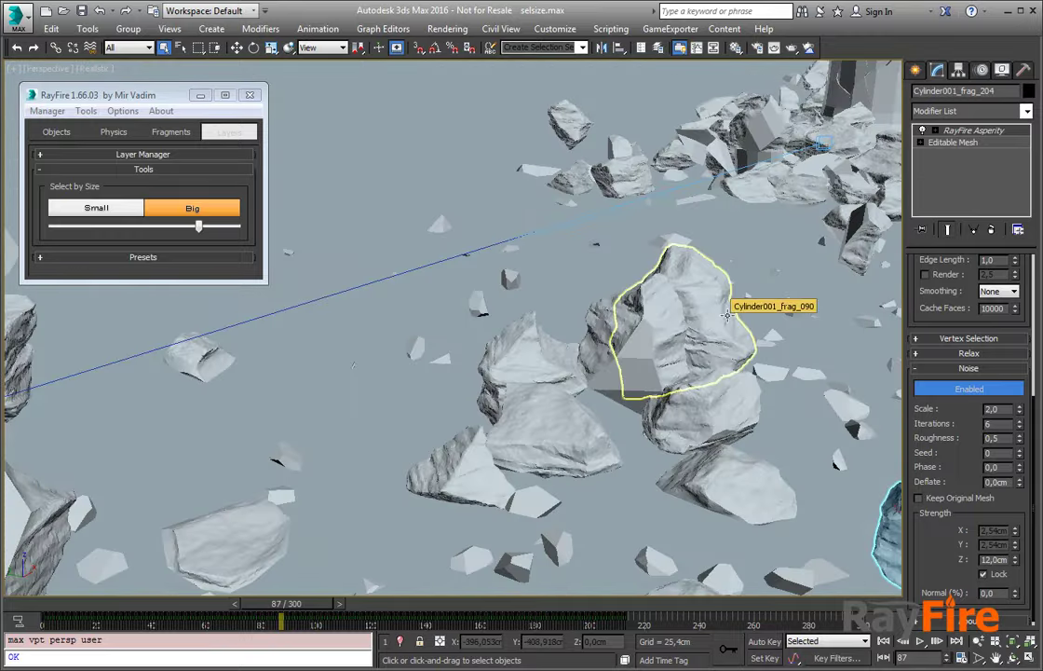
key("c")
left_click(698, 195)
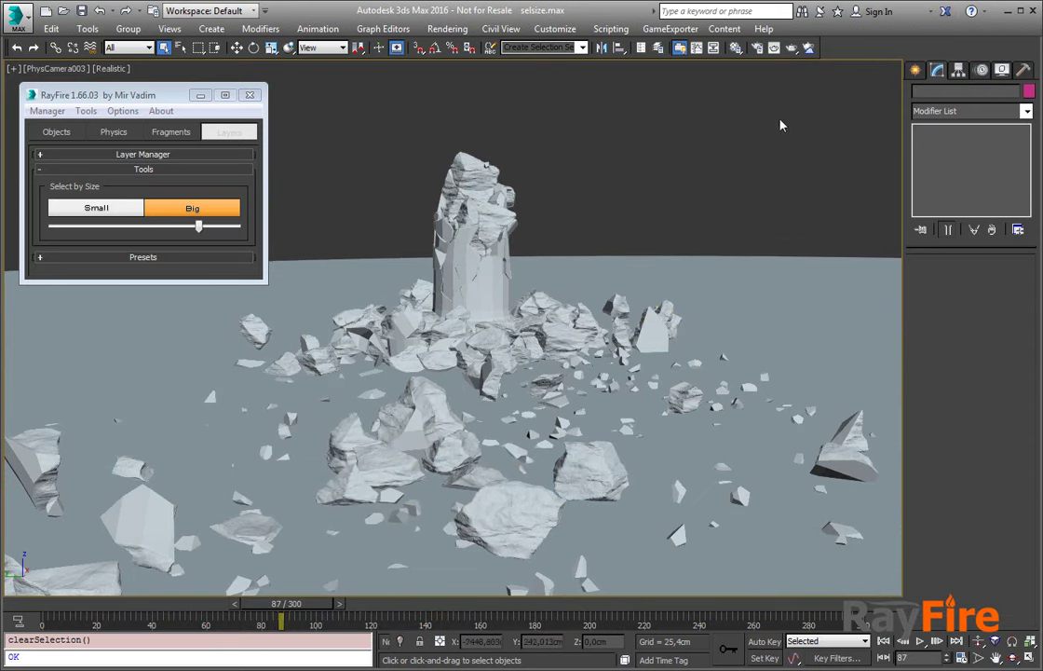
- Render the current camera view in V-Ray and close the frame buffer
left_click(758, 49)
left_click(692, 119)
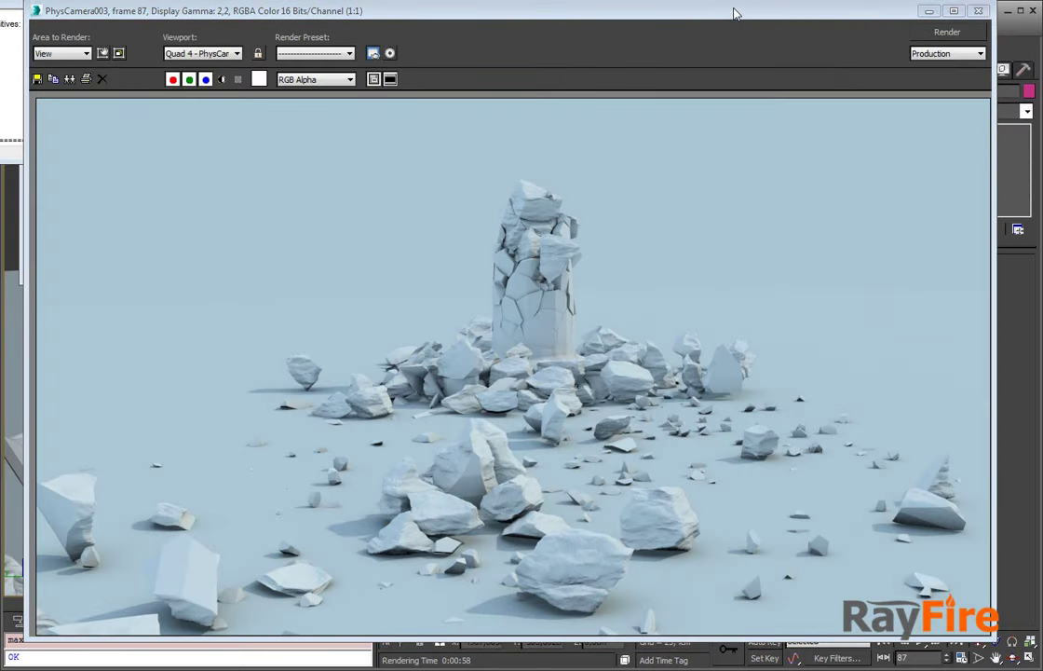
left_click_drag(734, 13, 730, 20)
left_click(972, 23)
- Render the camera view at frame 184 and rearrange the render and RayFire windows
left_click_drag(307, 607, 444, 606)
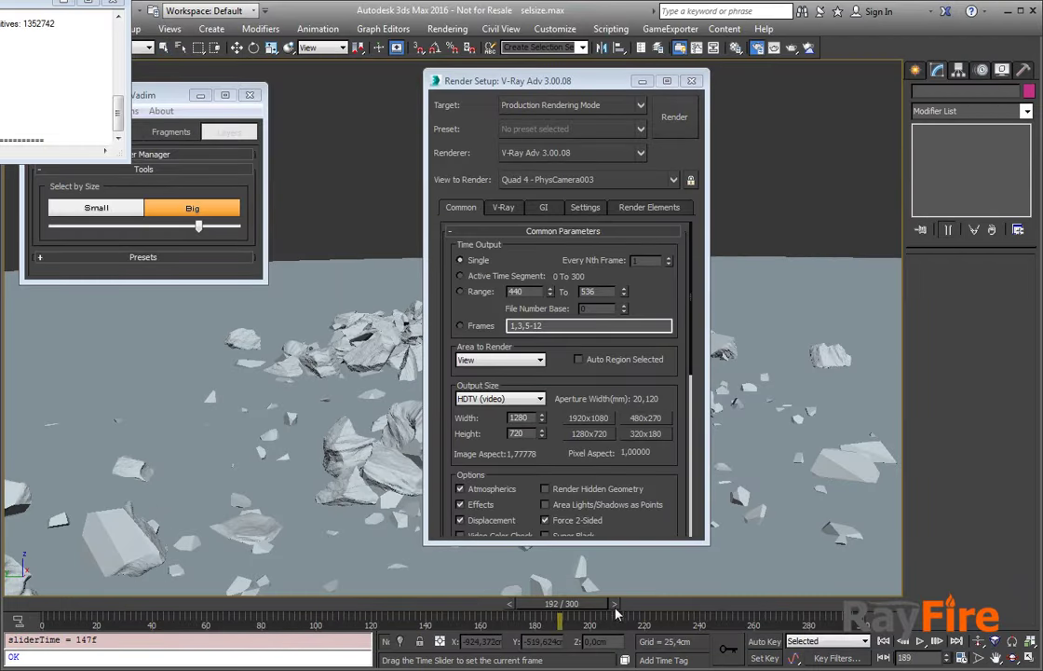
left_click_drag(626, 608, 583, 608)
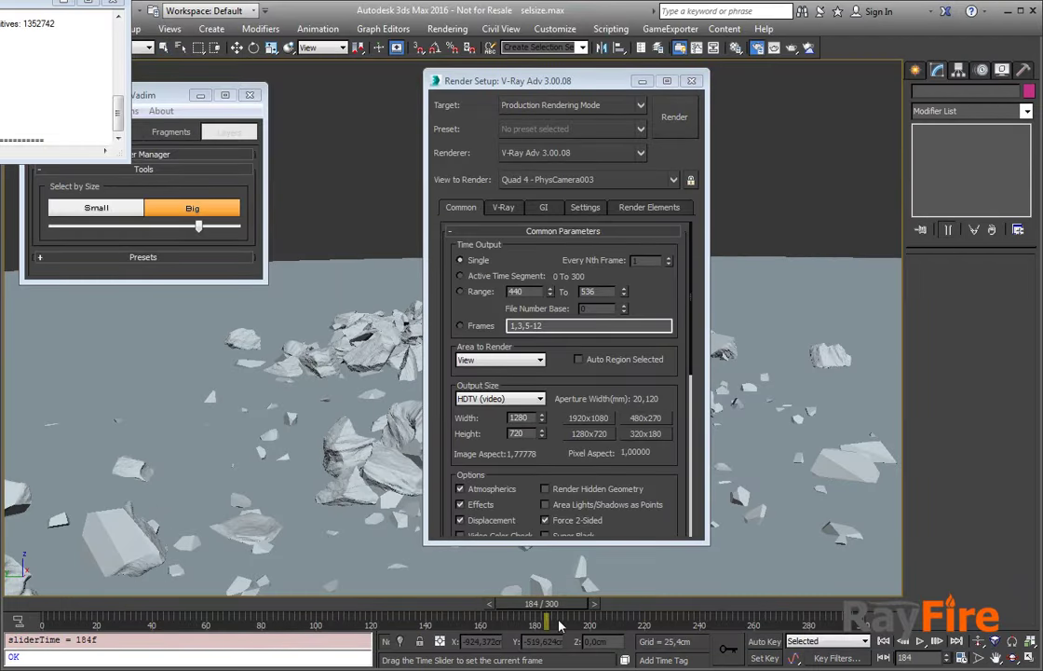
left_click(678, 136)
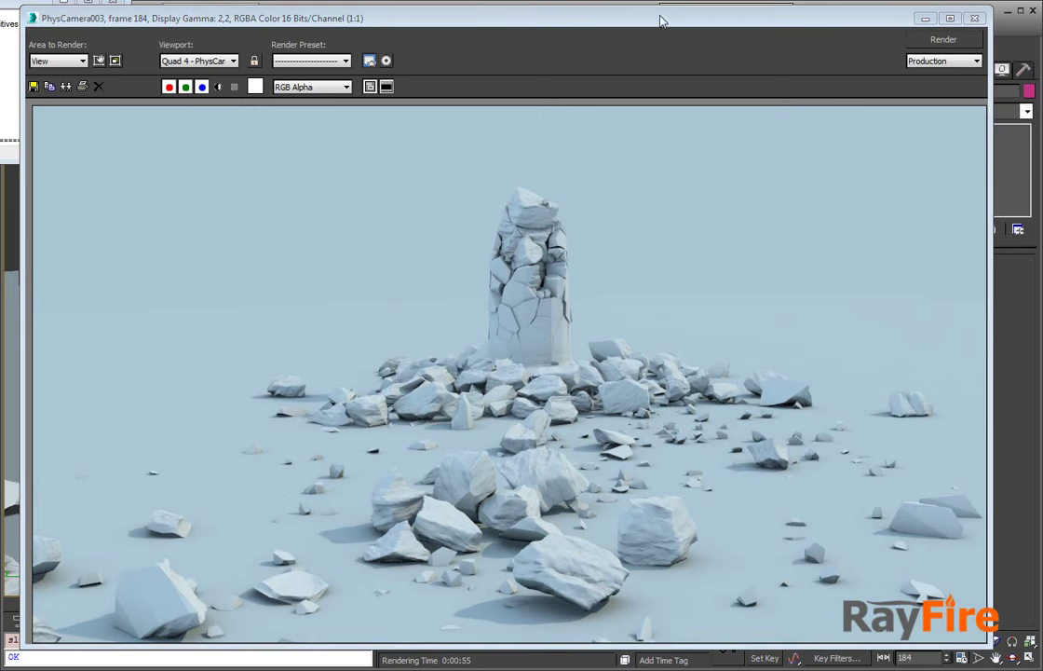
left_click_drag(662, 20, 660, 26)
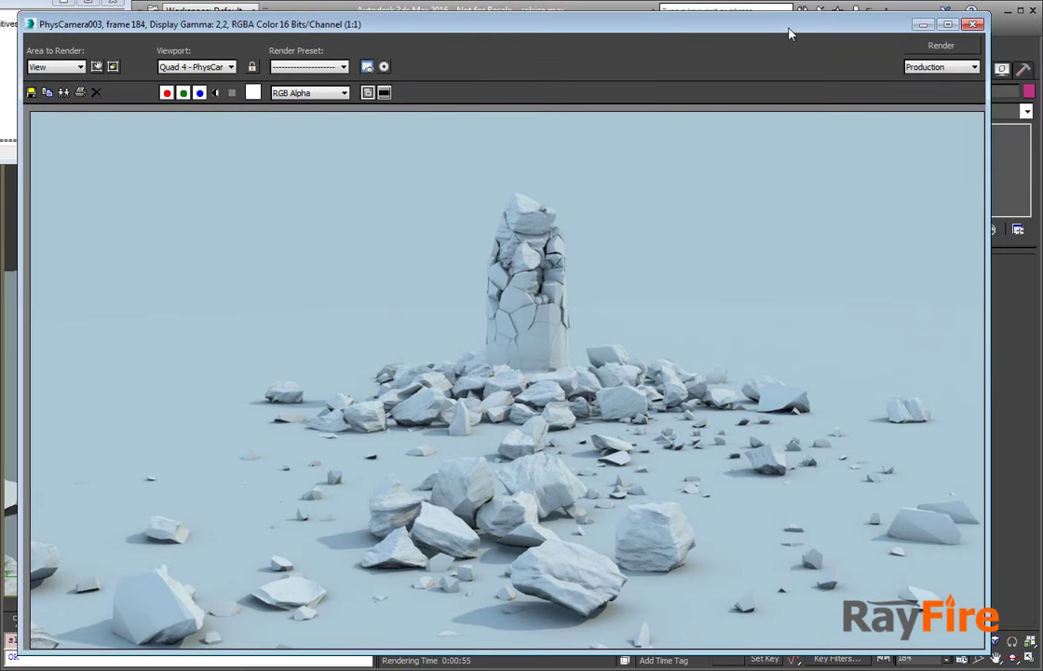
left_click_drag(443, 23, 473, 19)
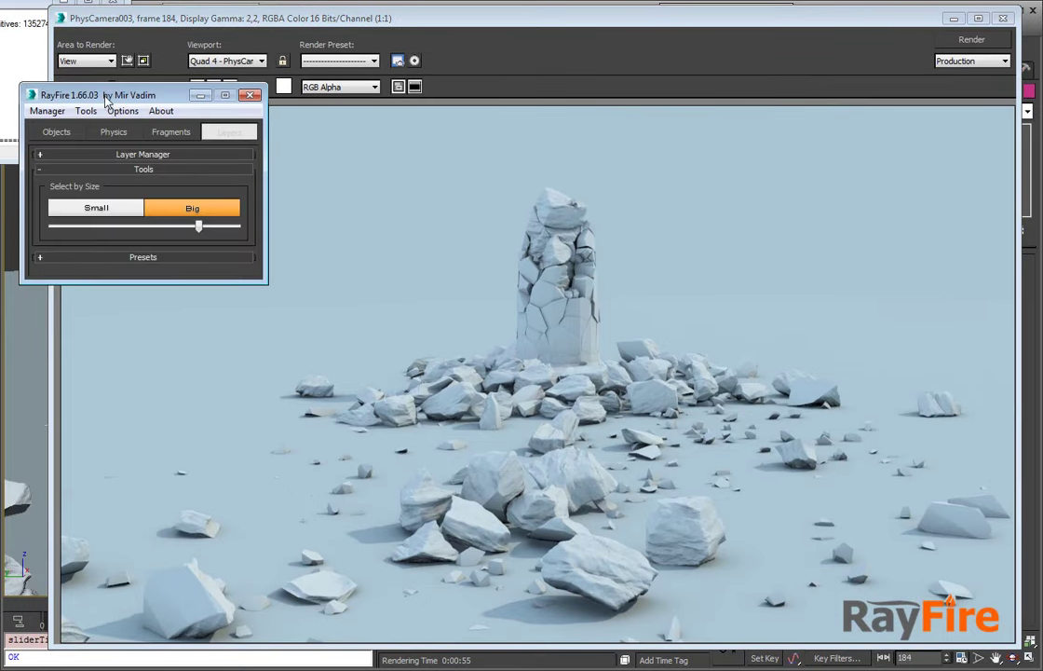
left_click_drag(102, 95, 101, 104)
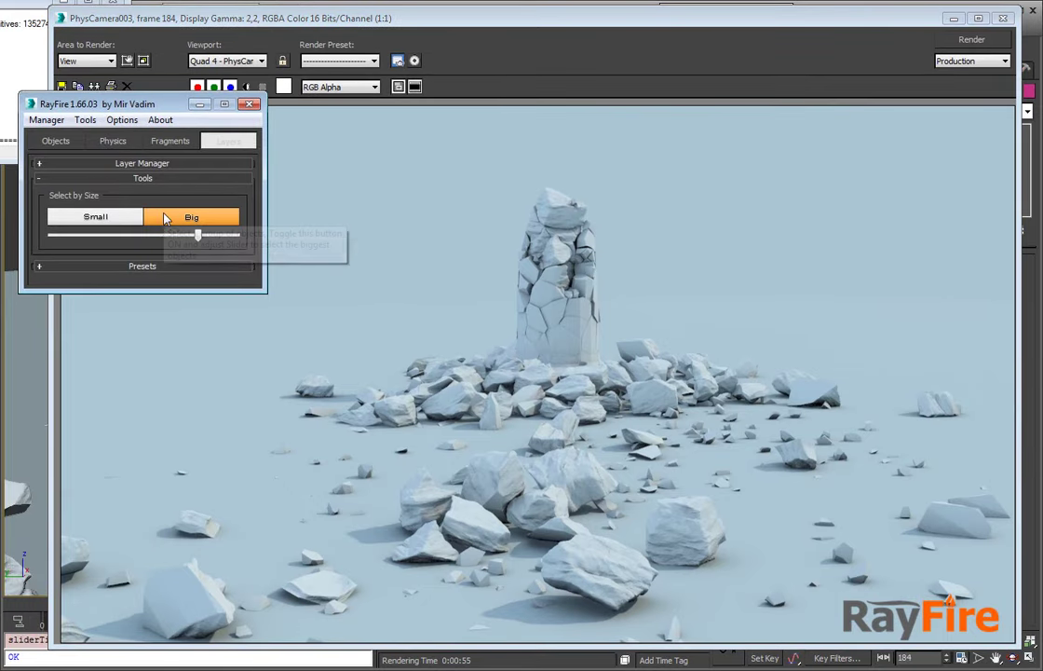